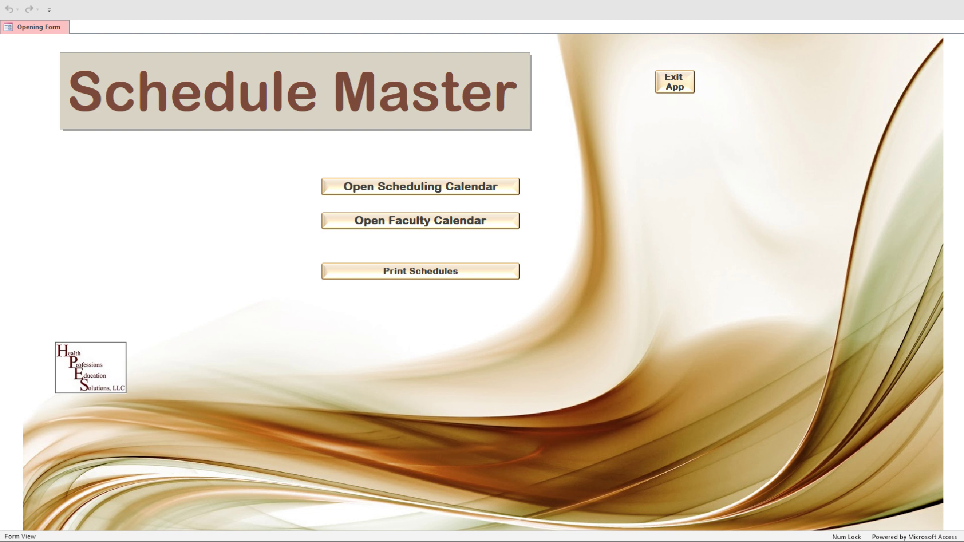
- Open the Scheduling Calendar from the Schedule Master form, showing July 2019
click(457, 188)
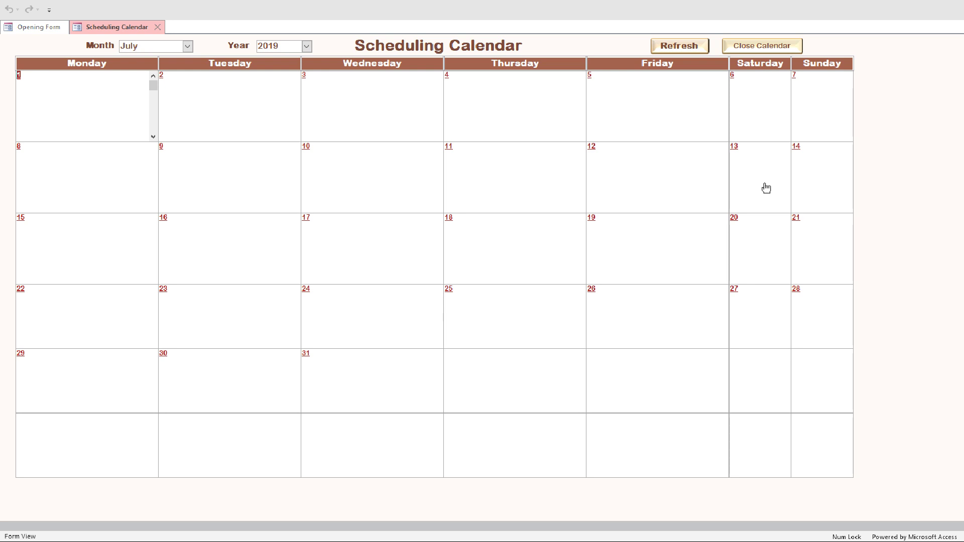
- Create a new event on 07/10/2019 with an 8:00 AM start time
double_click(385, 178)
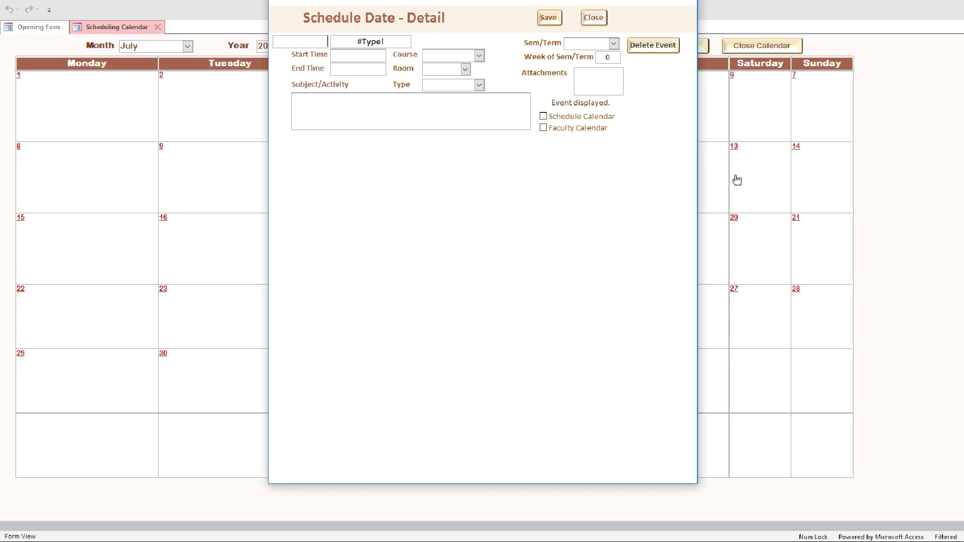
text(07/10/)
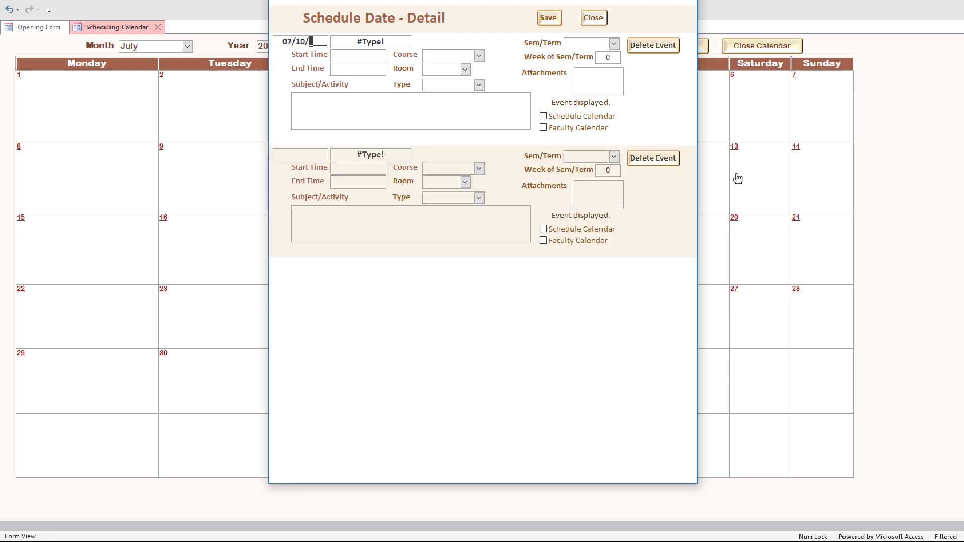
text(2019)
key(Tab)
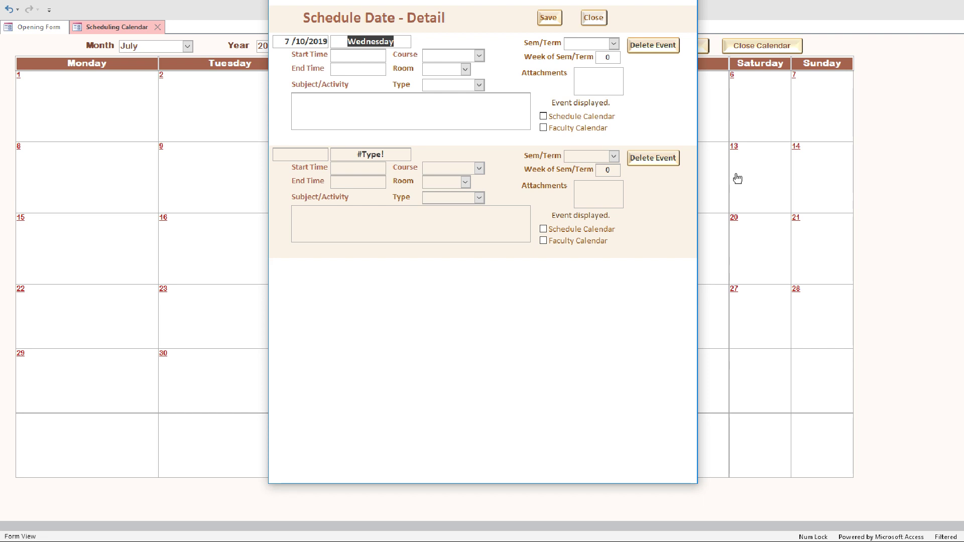
key(Tab)
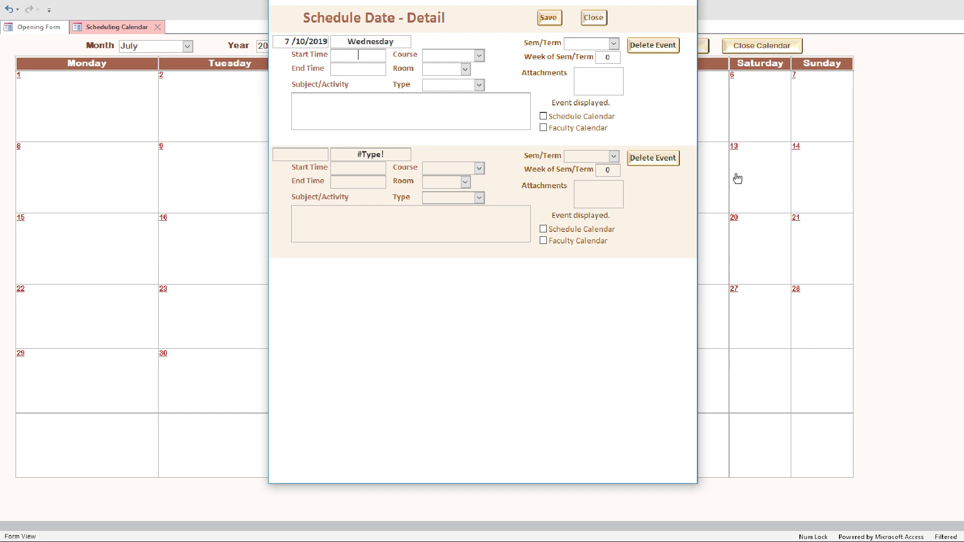
text(08)
text(00)
key(Tab)
- Set the end time to 10:00 AM, course NU1313 and room 128
text(100)
key(Tab)
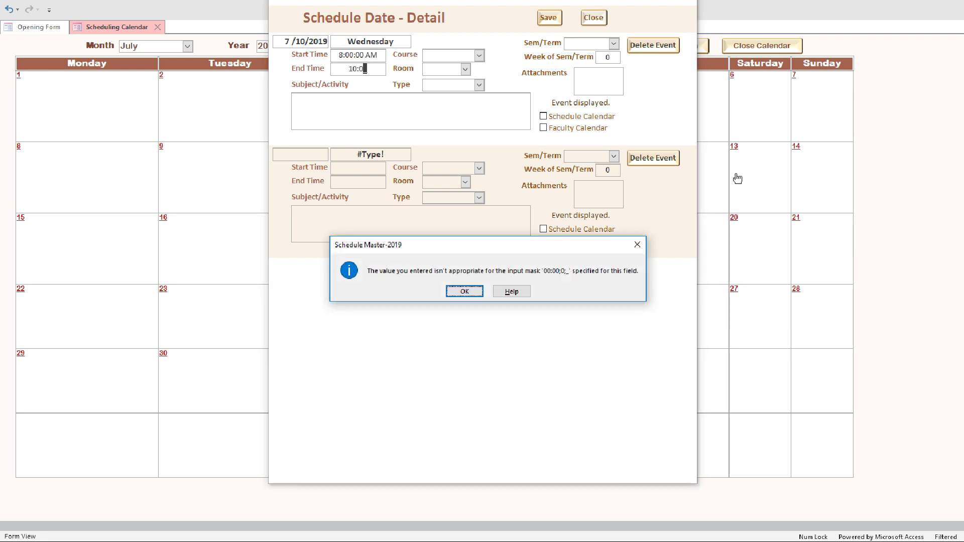
click(464, 293)
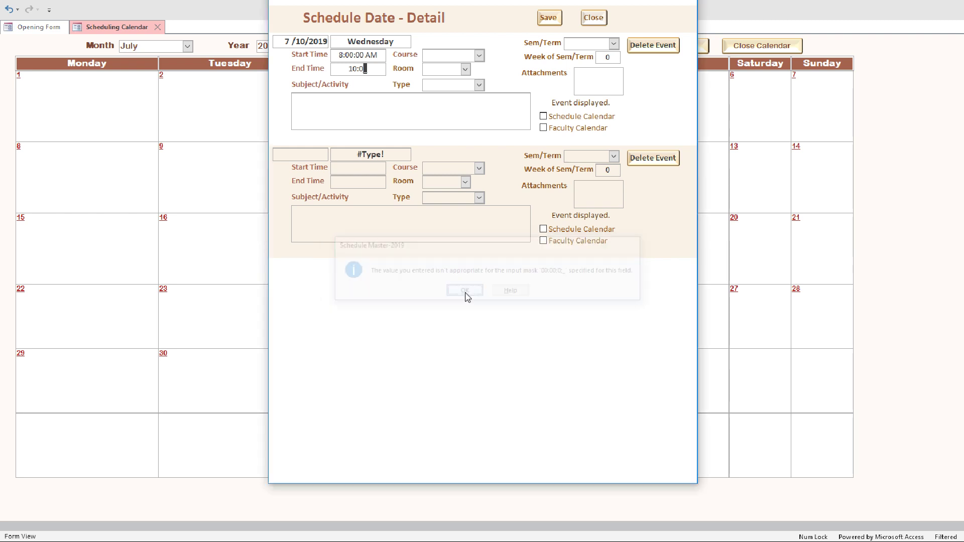
text(0)
key(Tab)
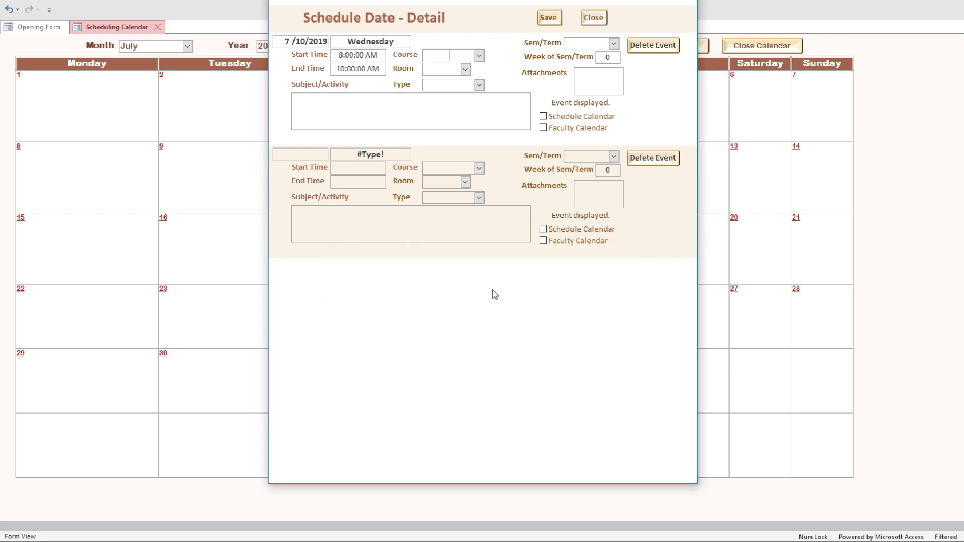
text(NU1313)
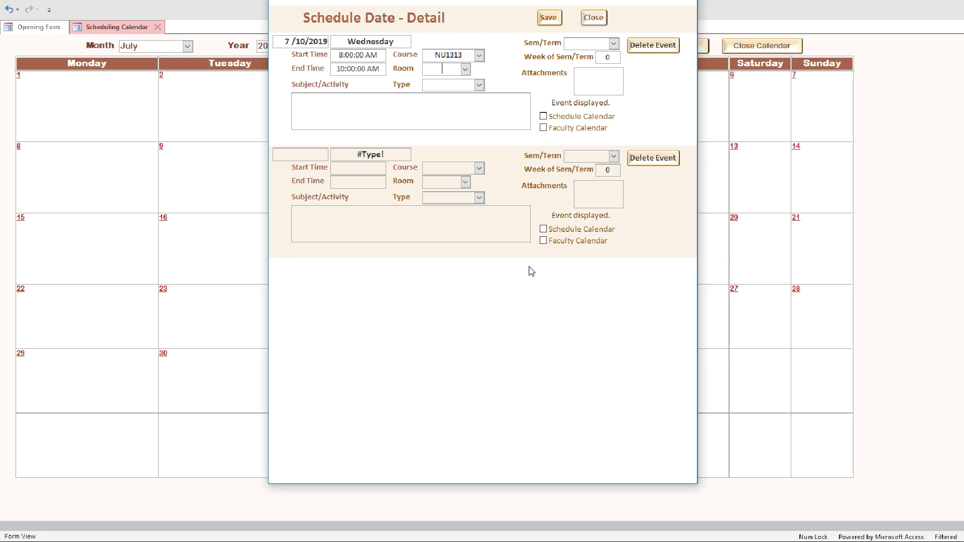
text(128)
- Set the event type to Lecture and the subject to Vital Statistics
click(480, 85)
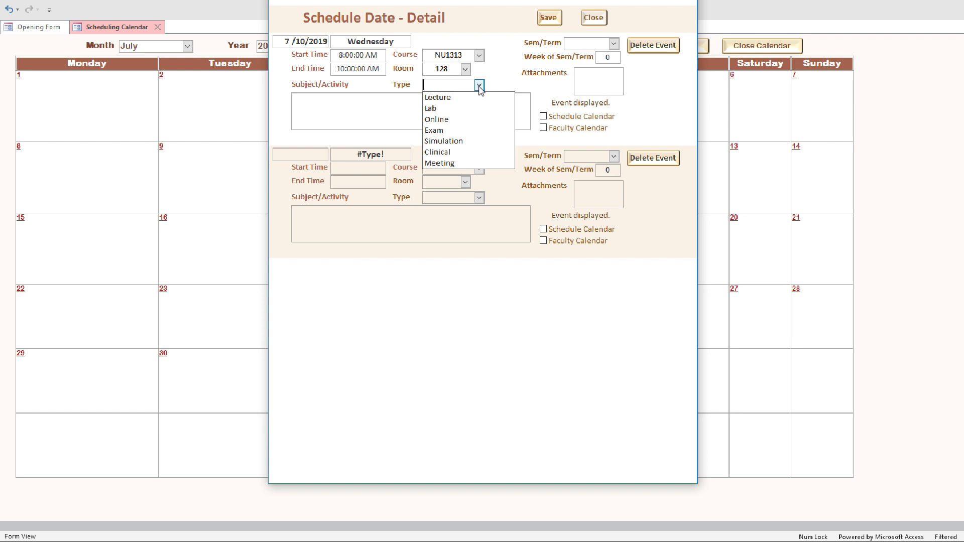
click(457, 97)
click(315, 101)
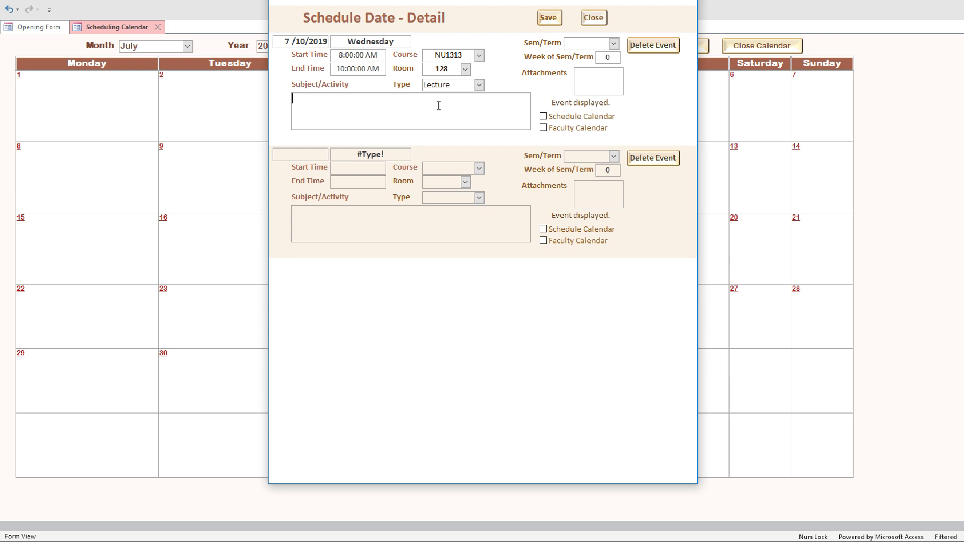
text(Vsi)
key(BackSpace)
key(BackSpace)
text(ital Statistice)
key(BackSpace)
text(s)
- Enter term SU19 and week 6 for the event
key(Tab)
text(SU)
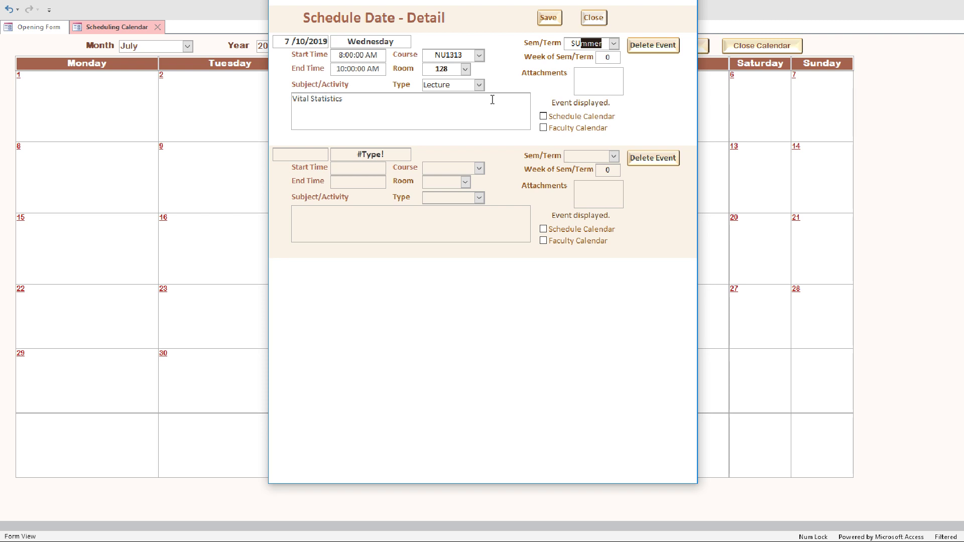
text(19)
key(Tab)
text(6)
click(595, 82)
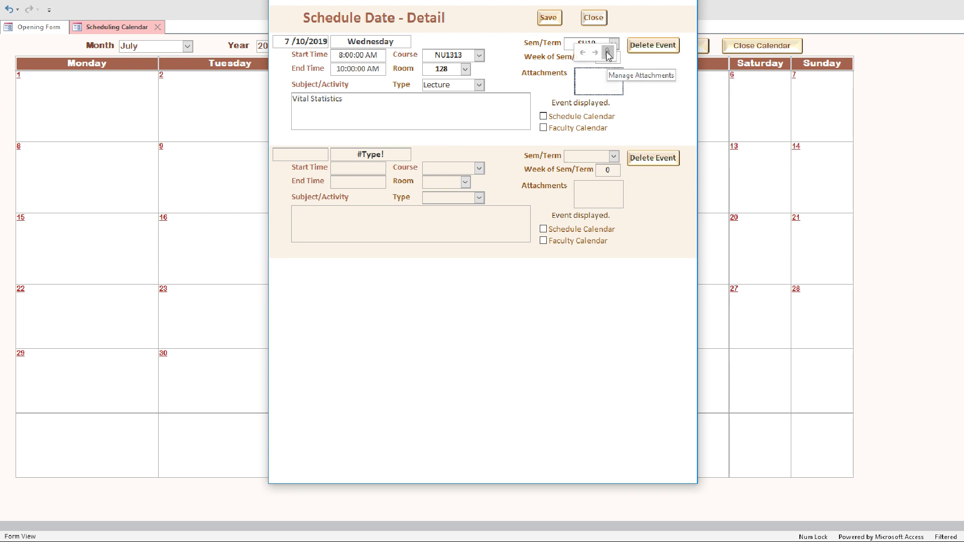
click(608, 53)
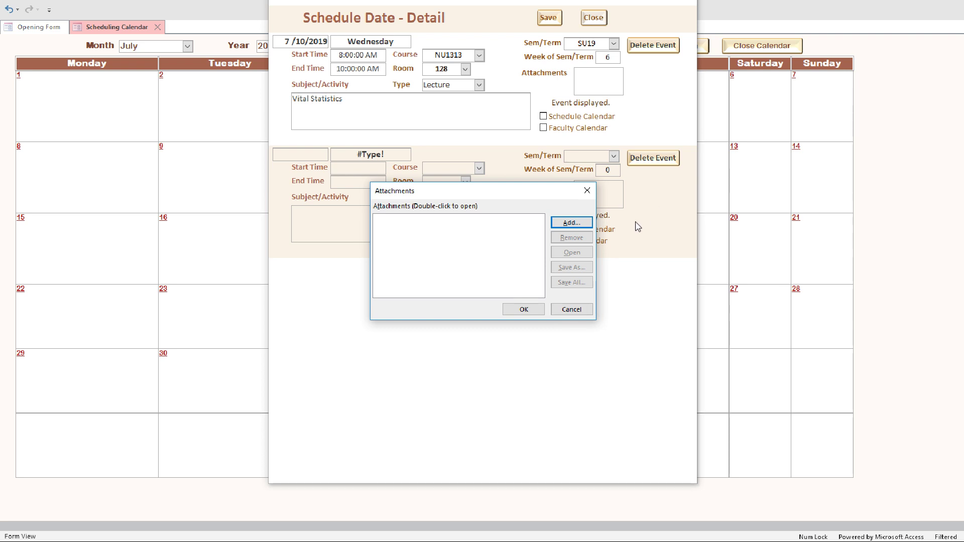
click(565, 224)
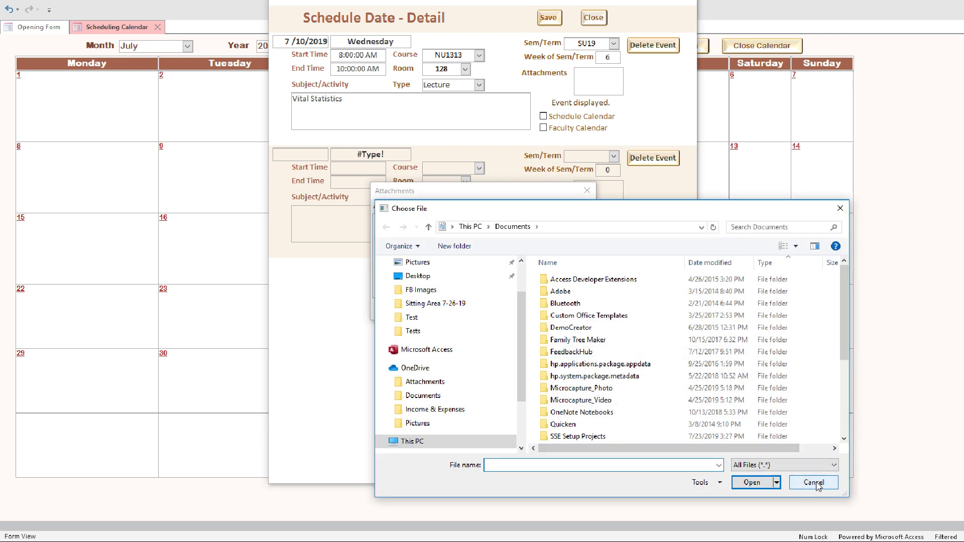
click(817, 485)
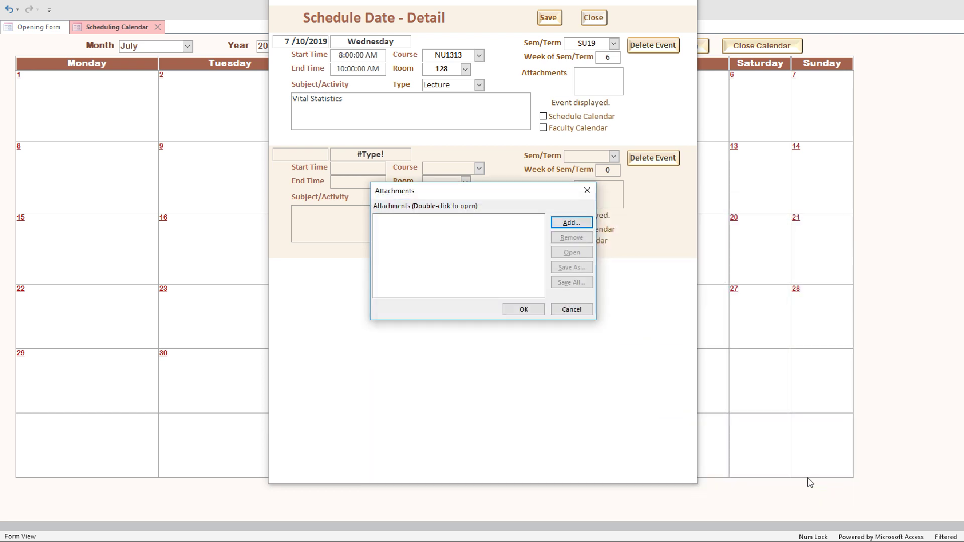
click(527, 311)
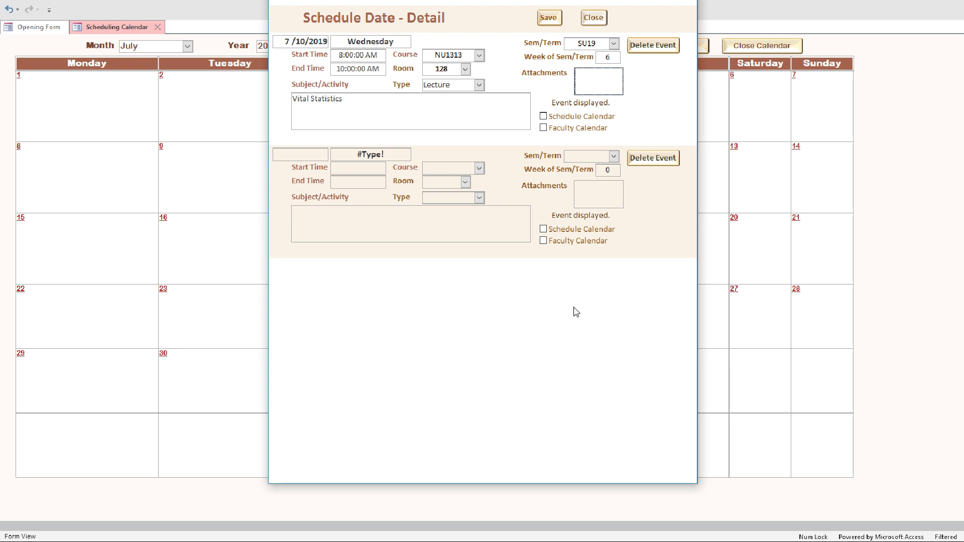
- Flag the event for Schedule Calendar and Faculty Calendar, save it, and close the details
click(544, 117)
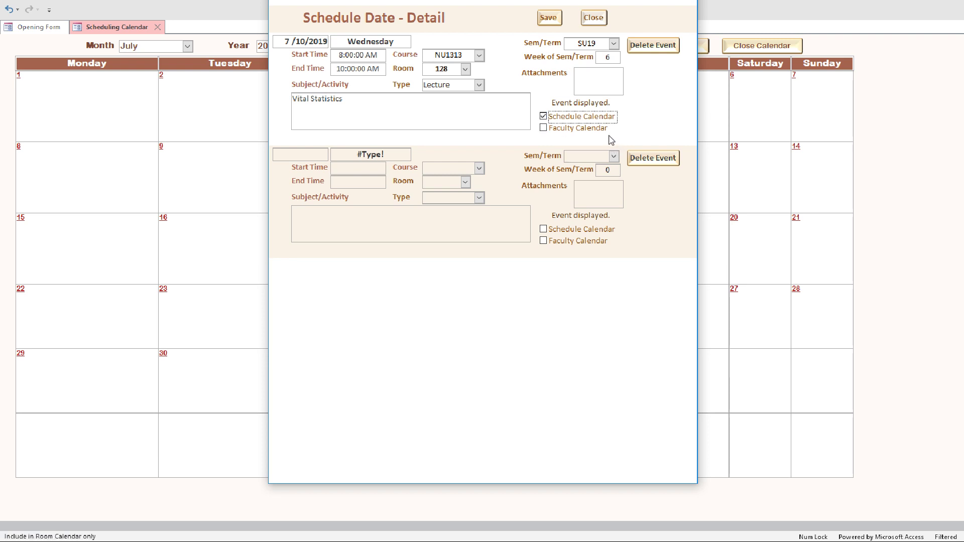
click(543, 129)
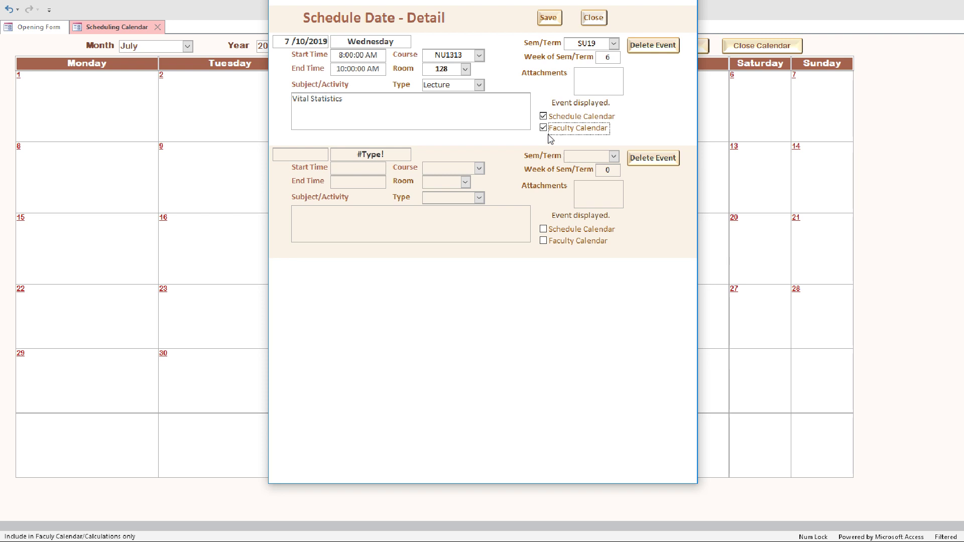
click(548, 18)
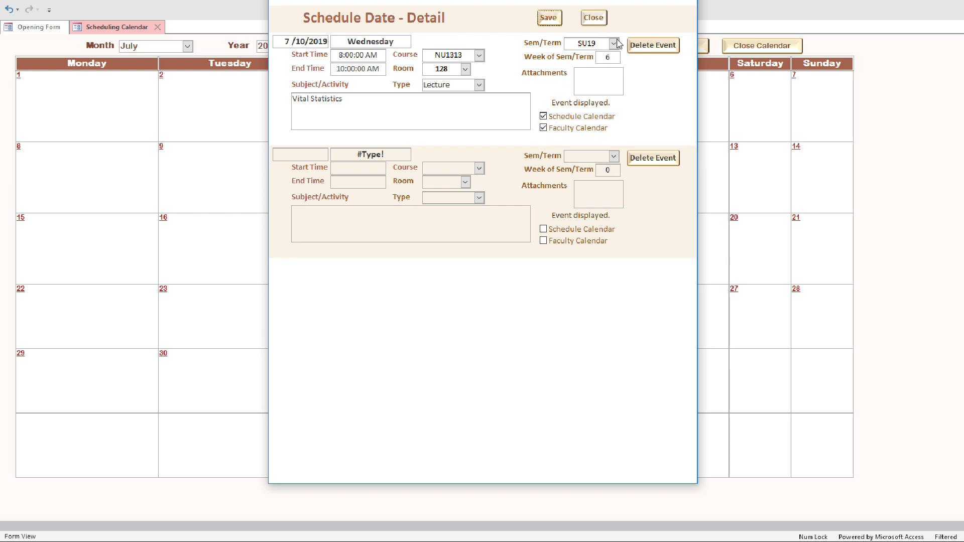
click(594, 18)
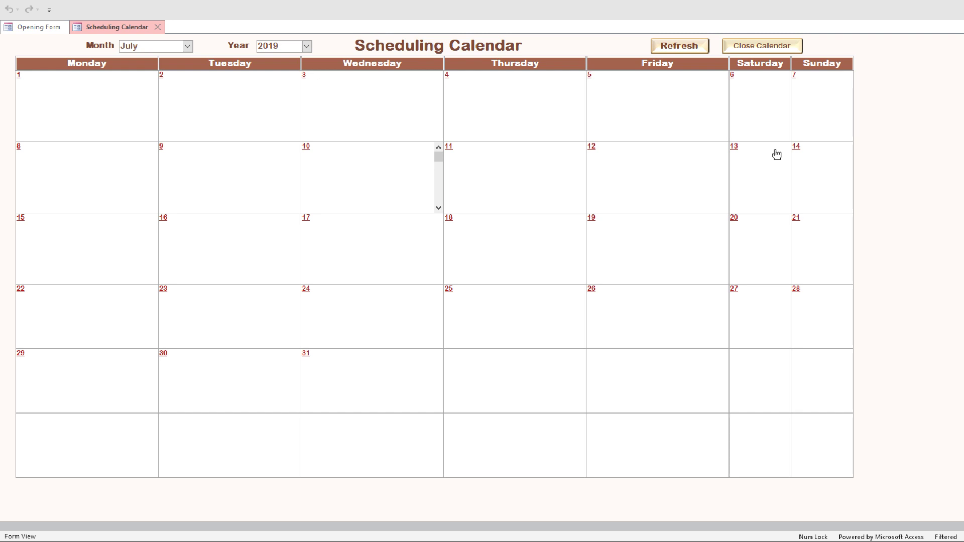
- Refresh the calendar and change the July 10 subject to 'Vital Statistics Demonstration with lecture.', then save
click(675, 48)
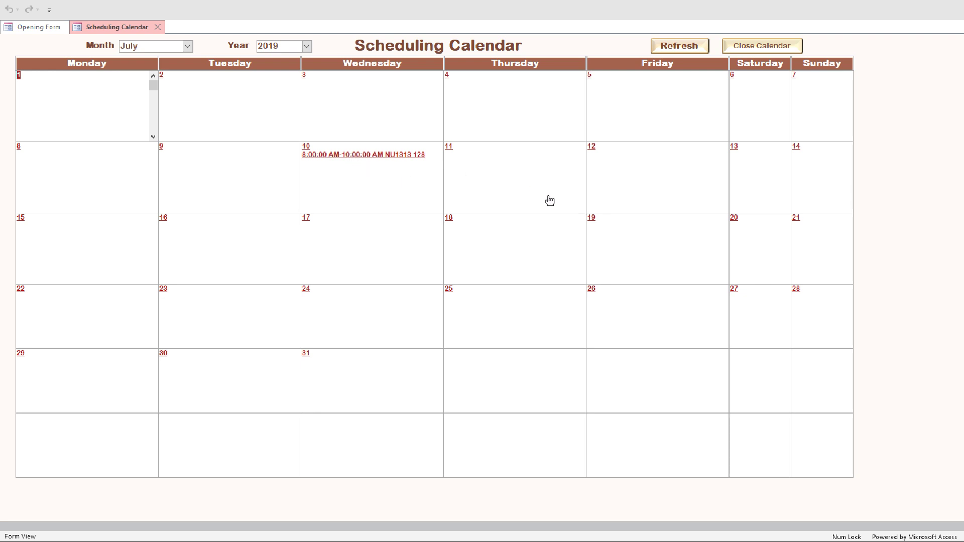
click(372, 155)
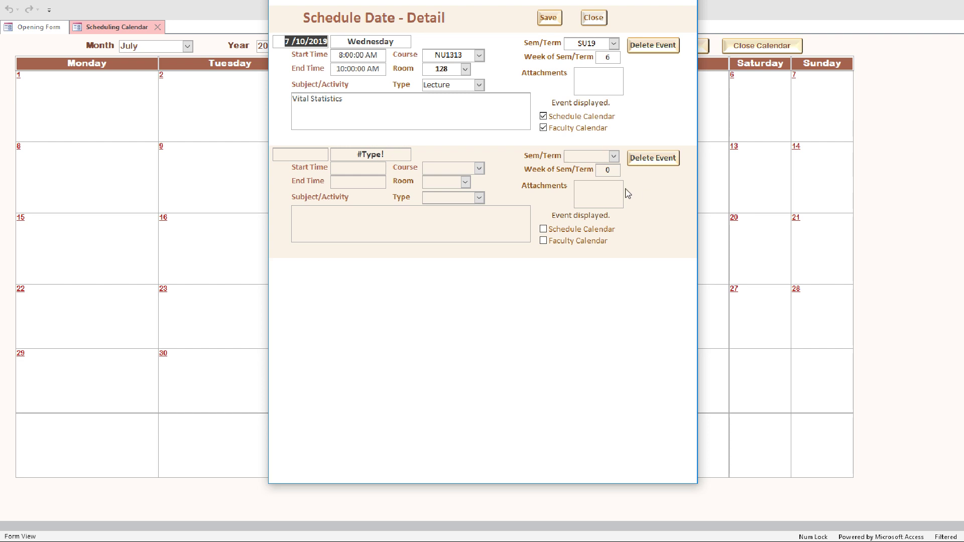
click(348, 99)
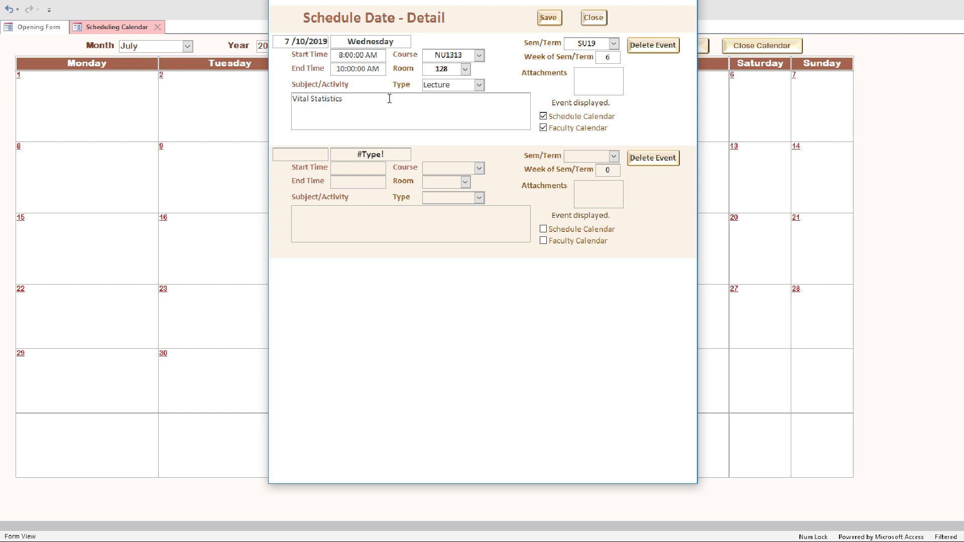
text(Simul)
key(BackSpace)
key(BackSpace)
key(BackSpace)
key(BackSpace)
key(BackSpace)
text(Demonstration with lecture.)
click(551, 19)
click(597, 19)
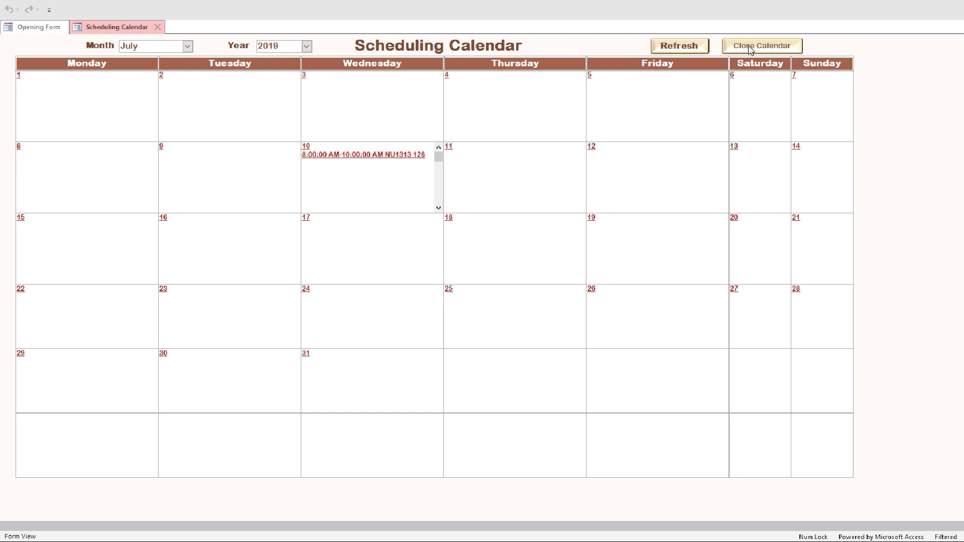
- Switch from the Scheduling Calendar to the July 2019 Faculty Calendar
click(749, 49)
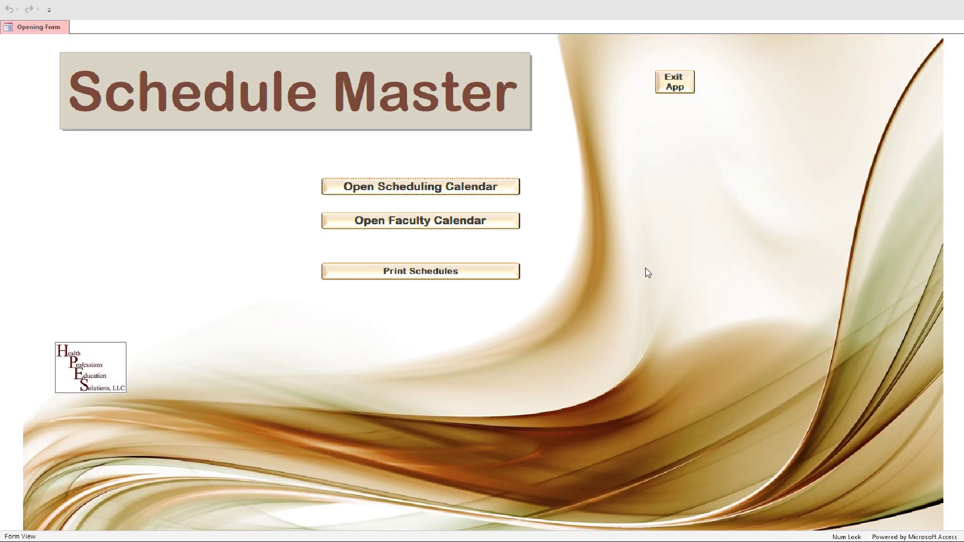
click(417, 225)
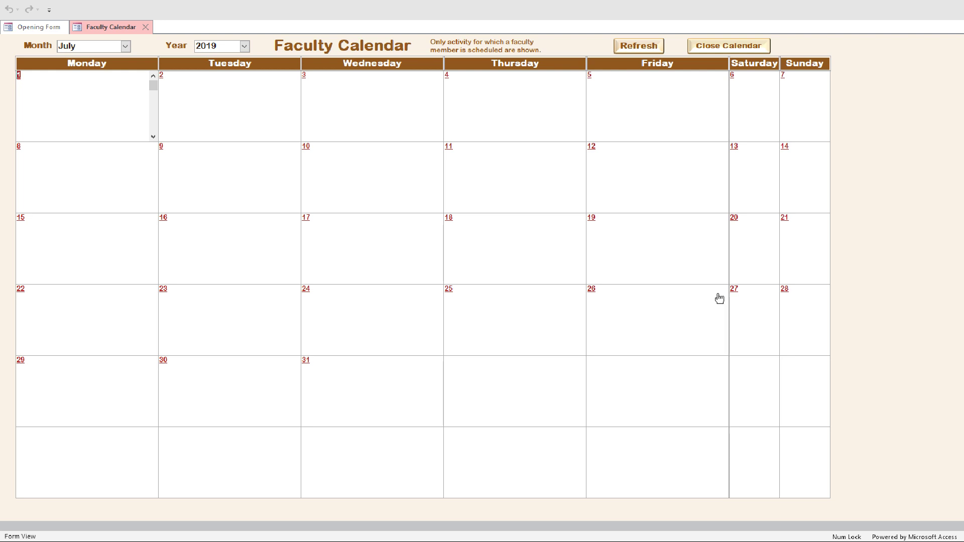
- Open the July 10 NU1313 faculty details and check the Faculty dropdown's choices
click(365, 172)
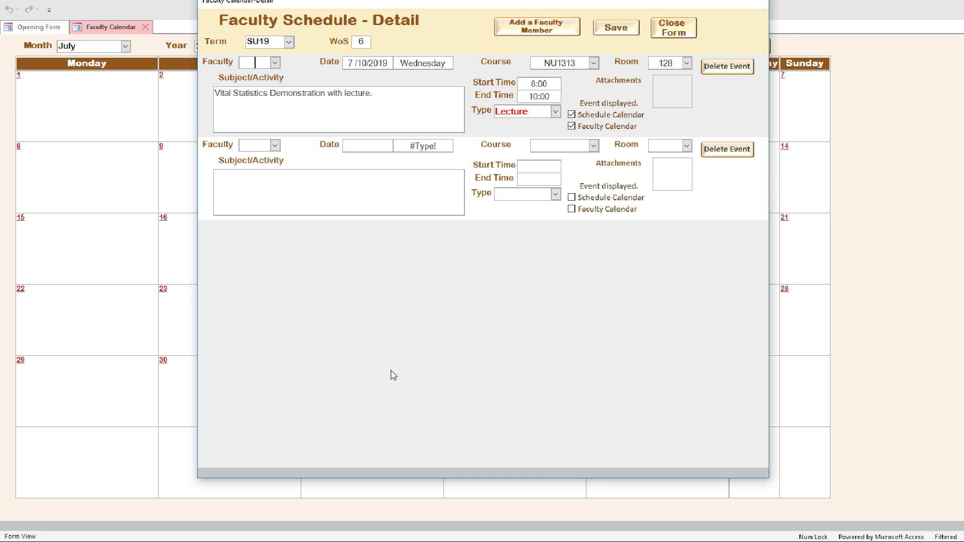
click(275, 63)
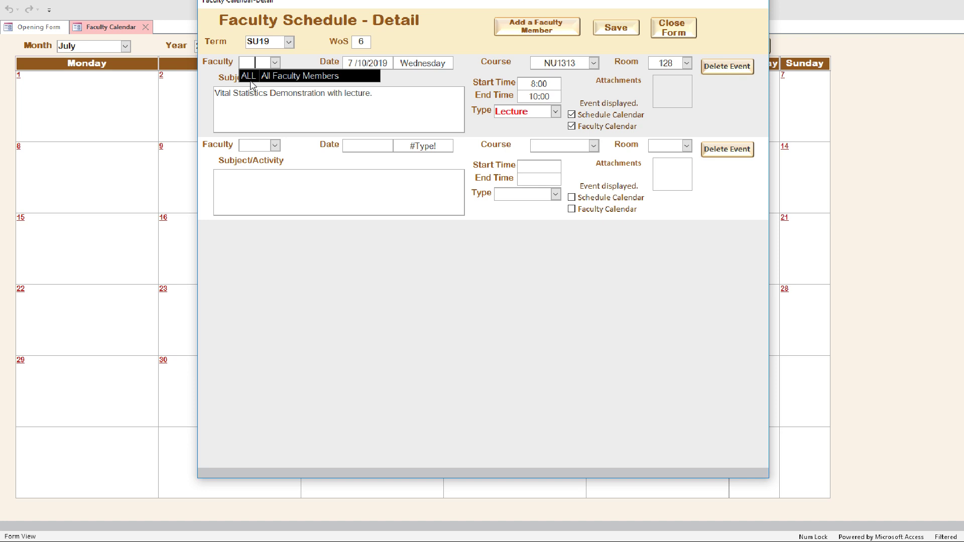
- Add full-time faculty member BJ with their full name and ID, then close the Faculty Form
click(533, 32)
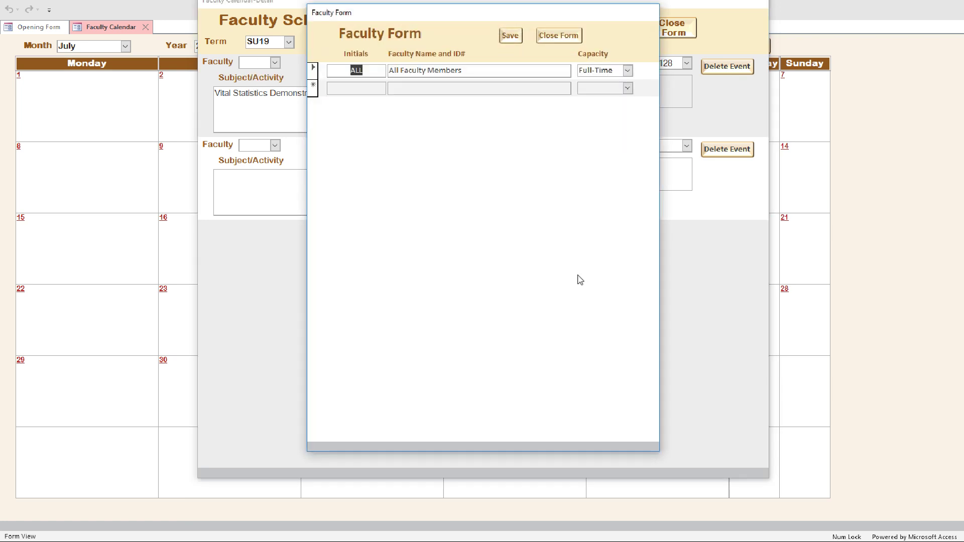
click(352, 89)
text(BJ)
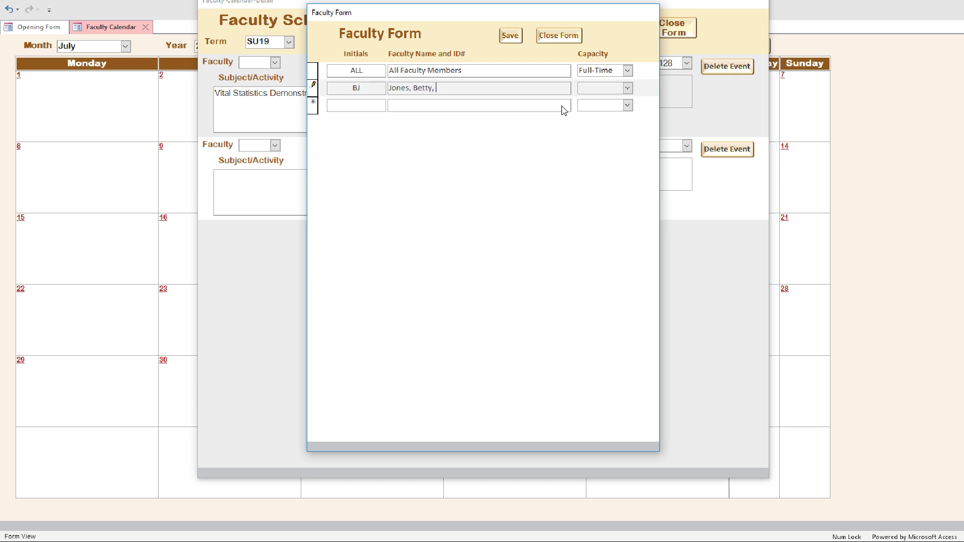
text(456178)
text(full-Time)
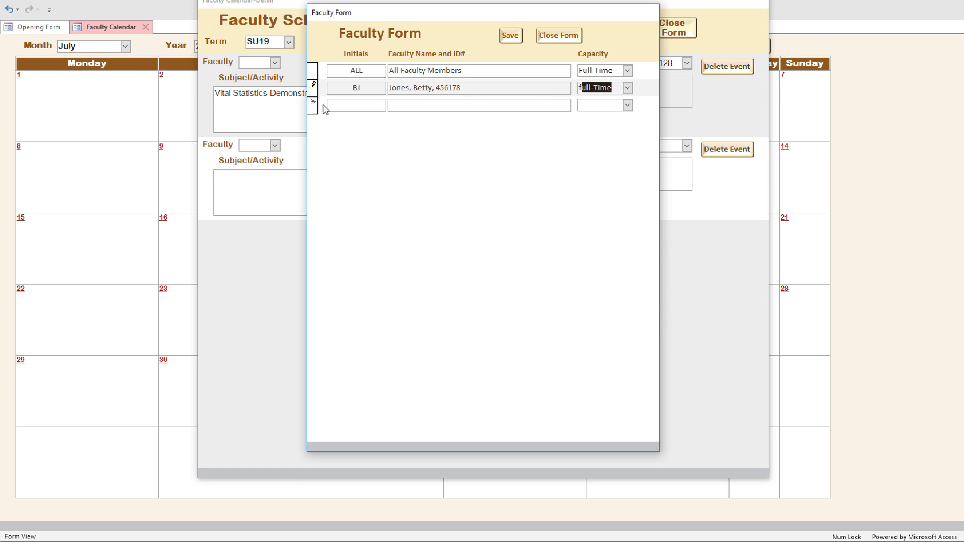
click(627, 88)
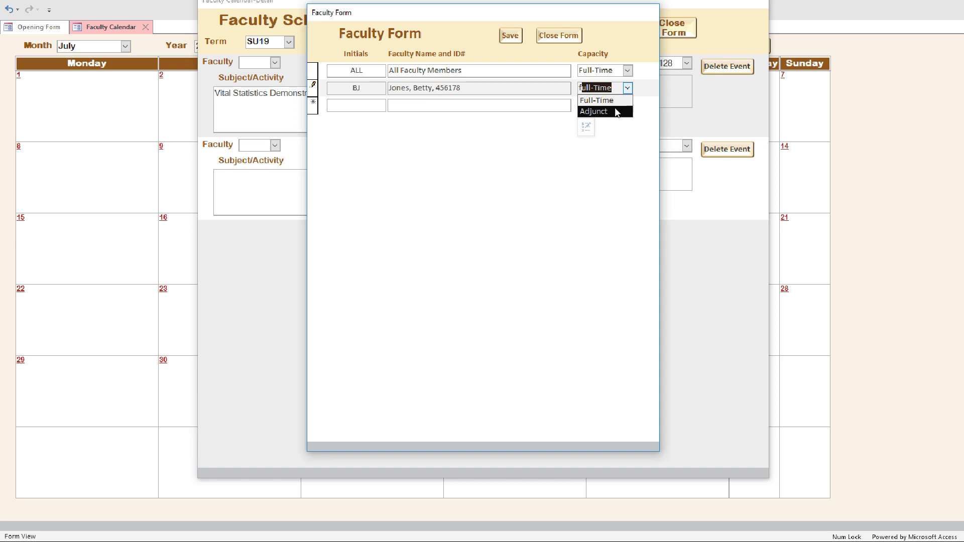
click(549, 105)
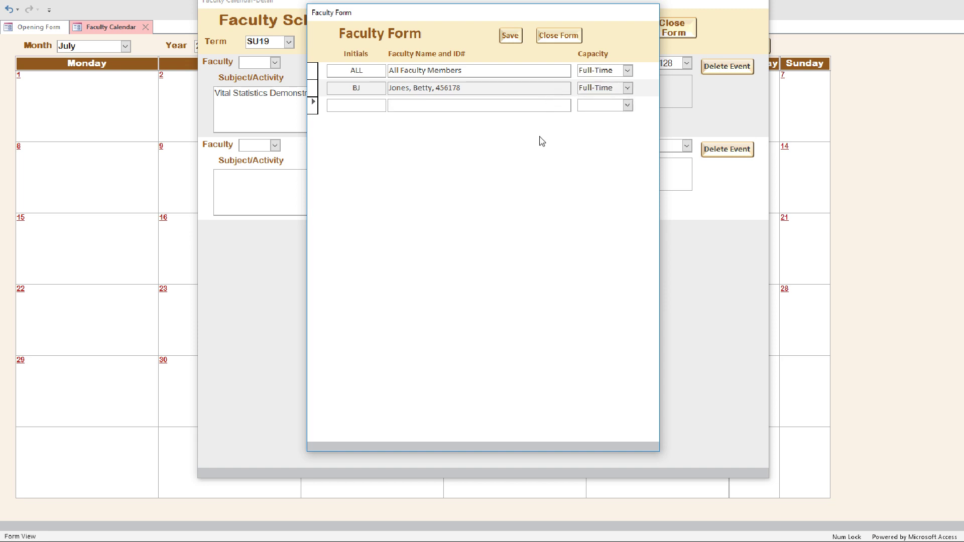
click(565, 39)
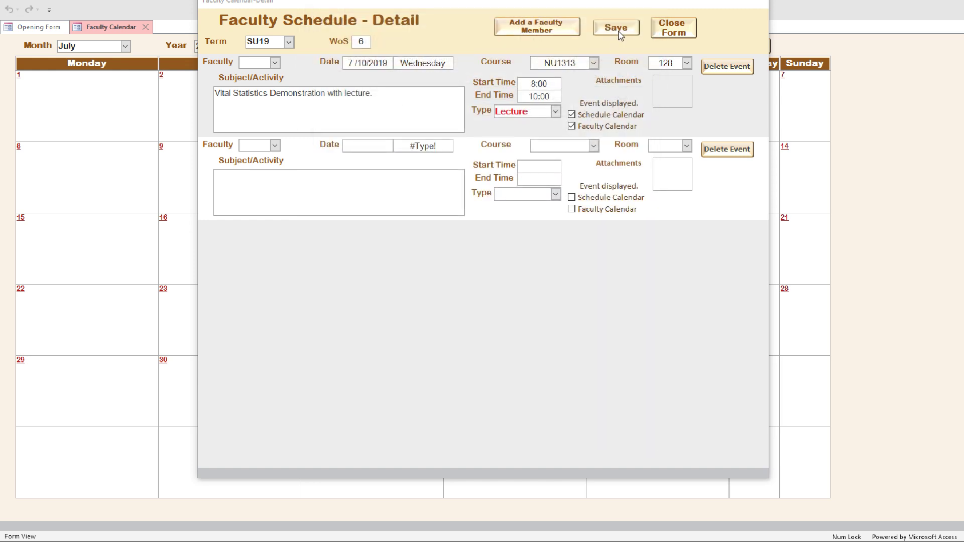
- Close the detail form, refresh the Faculty Calendar, and reopen the July 10 event
click(671, 28)
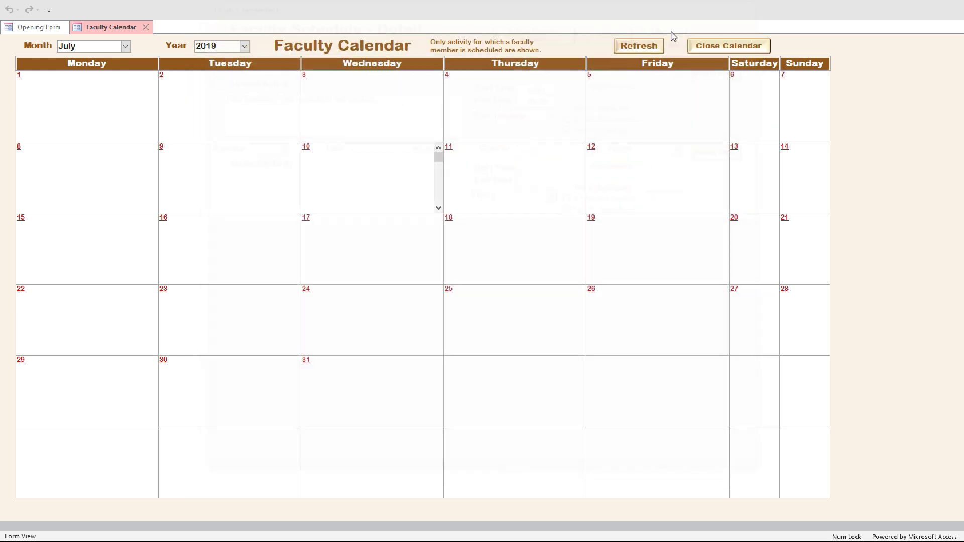
click(638, 46)
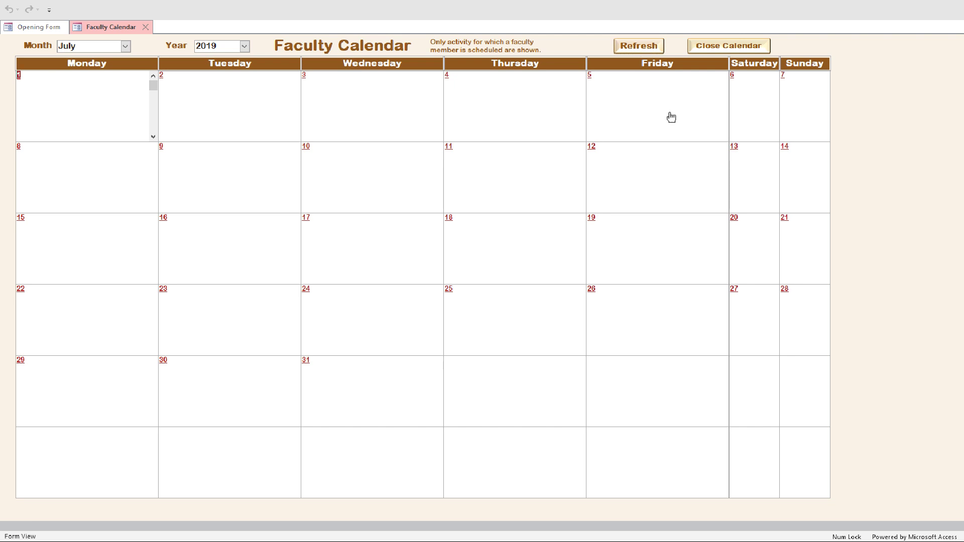
double_click(401, 172)
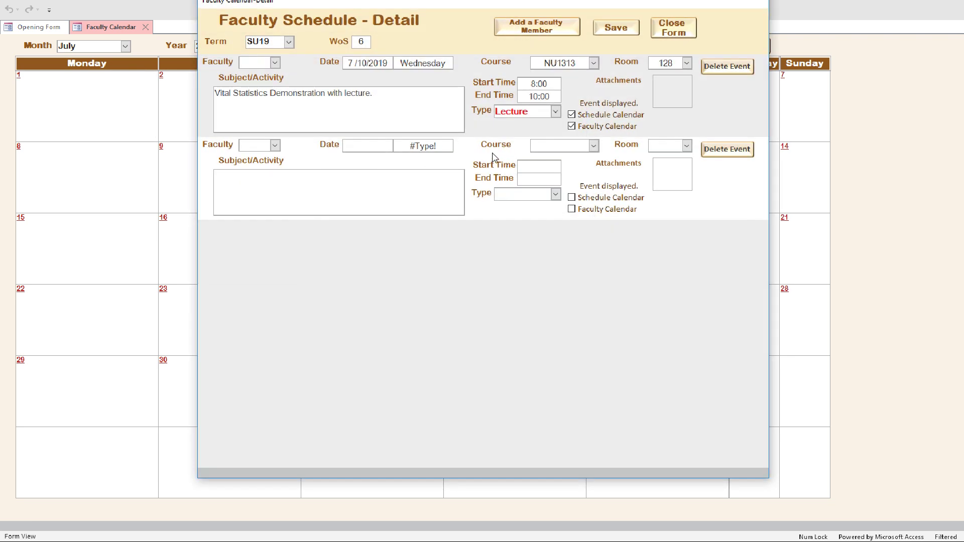
- Assign BJ to the lecture, save, refresh the calendar, and close it
click(275, 63)
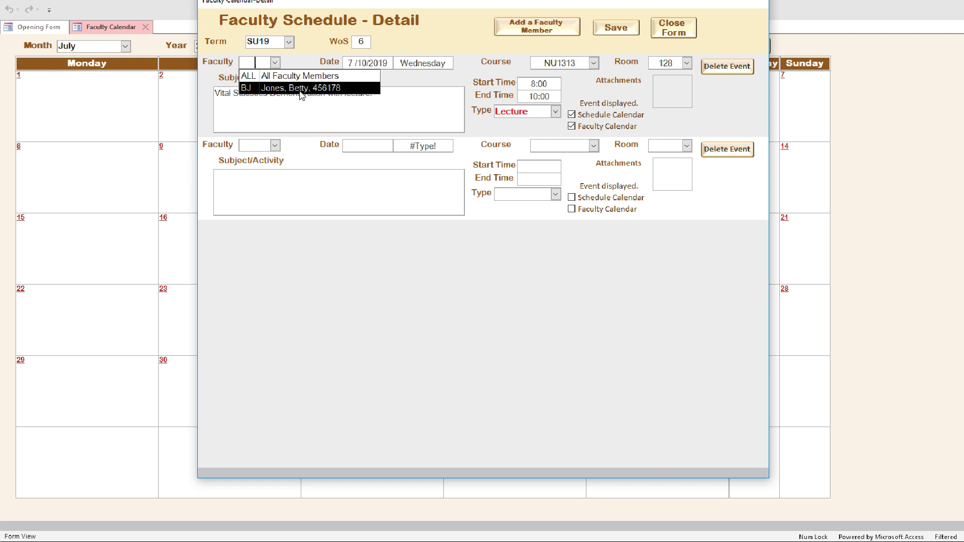
click(259, 88)
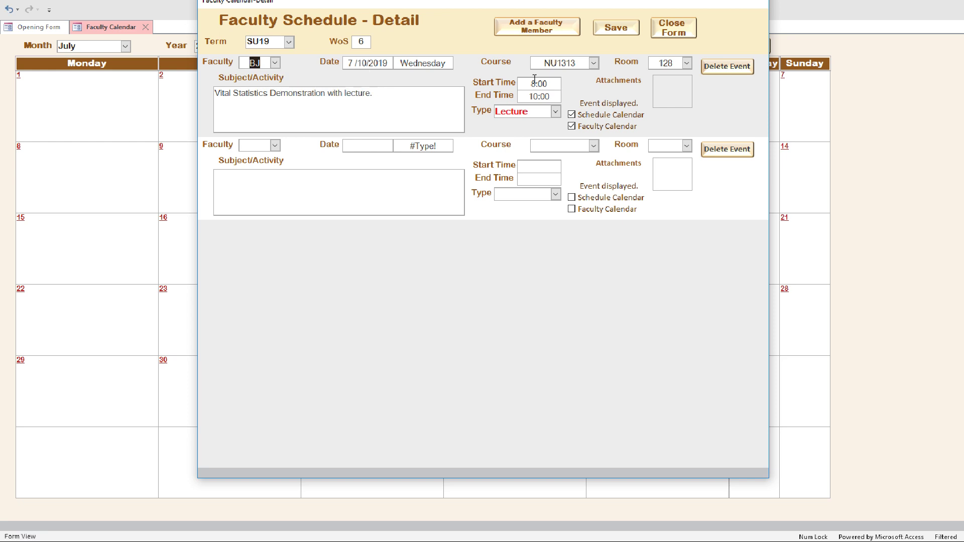
click(619, 31)
click(691, 34)
click(642, 47)
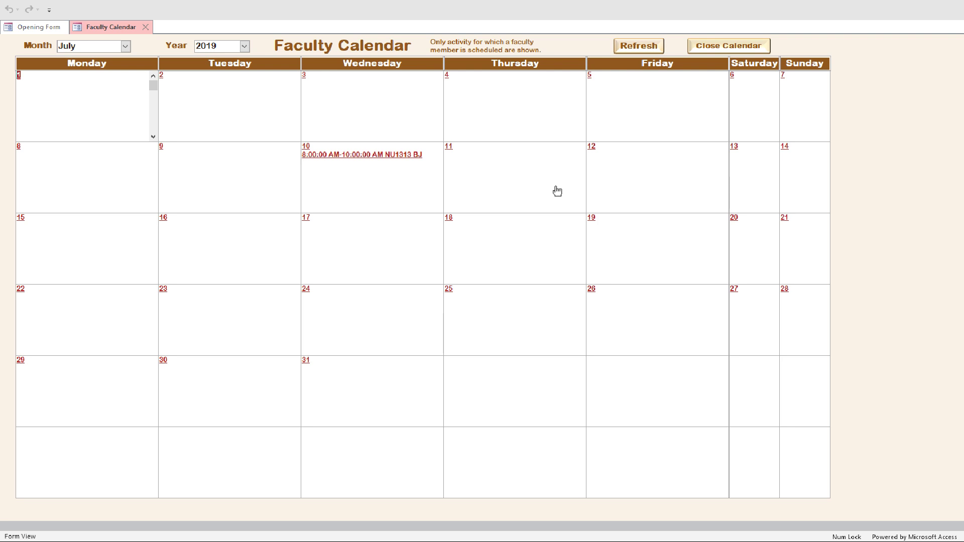
click(725, 47)
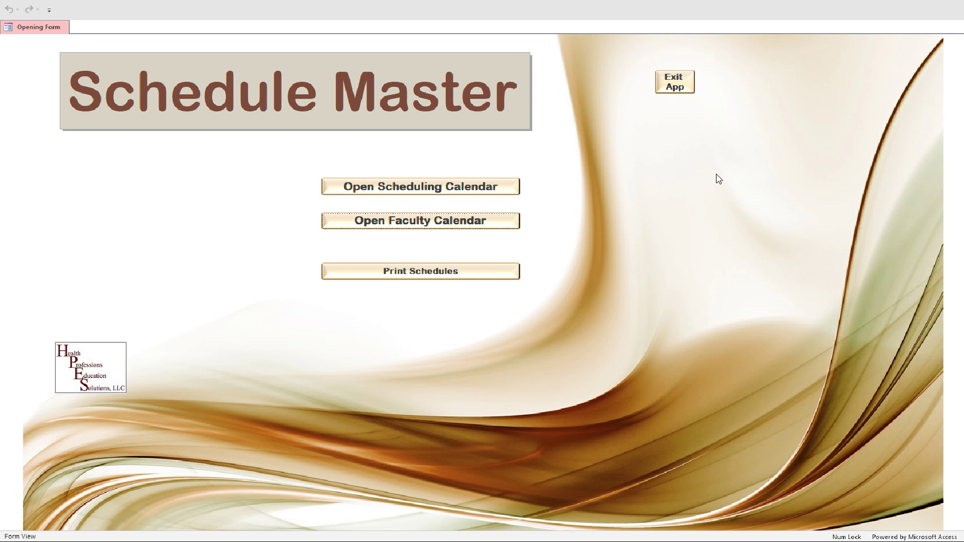
- Open Print Schedules and start a Course Schedule PDF export, cancelling the save dialog
click(435, 274)
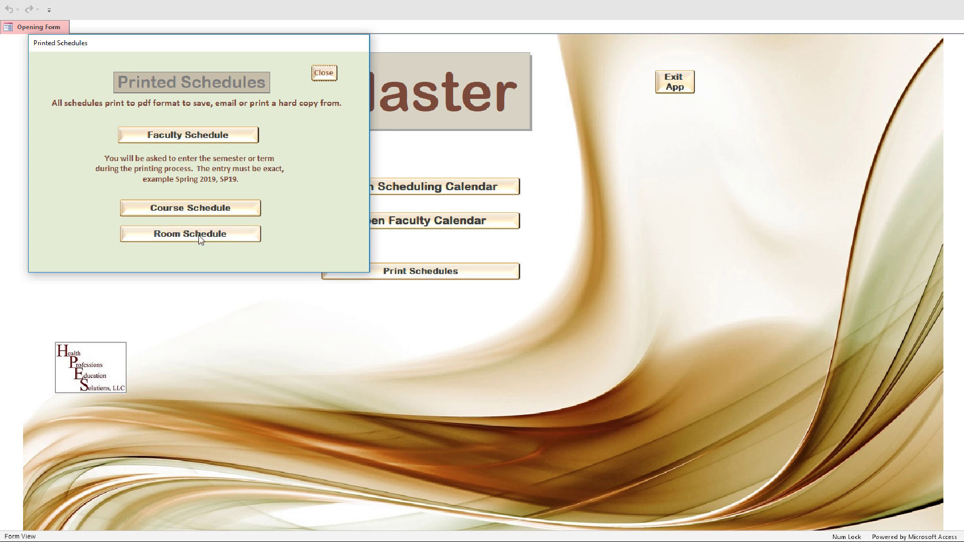
click(202, 213)
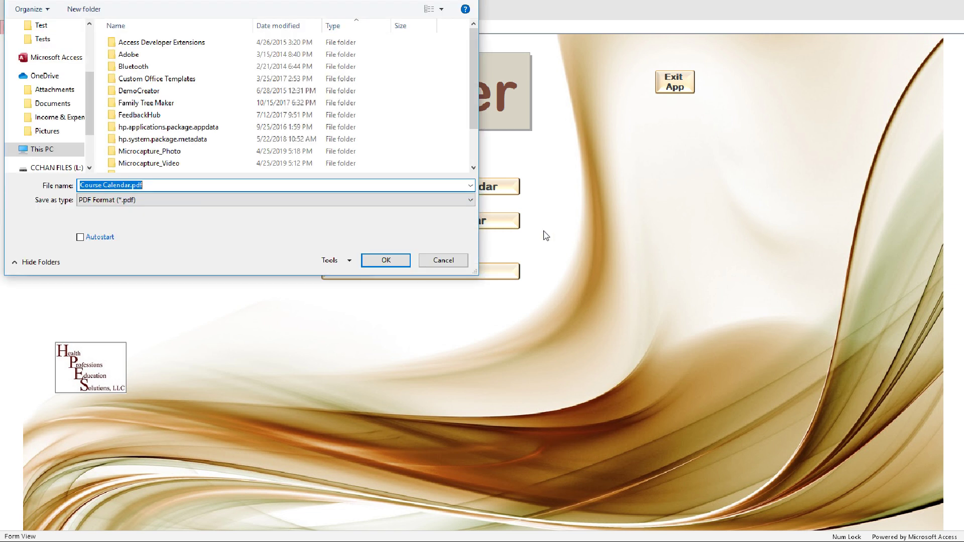
click(435, 262)
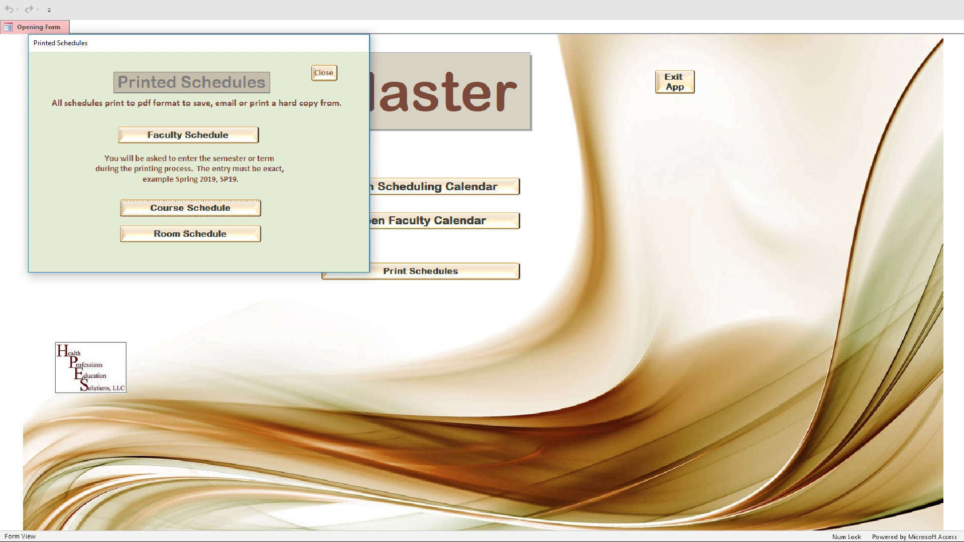
mouse_move(607, 541)
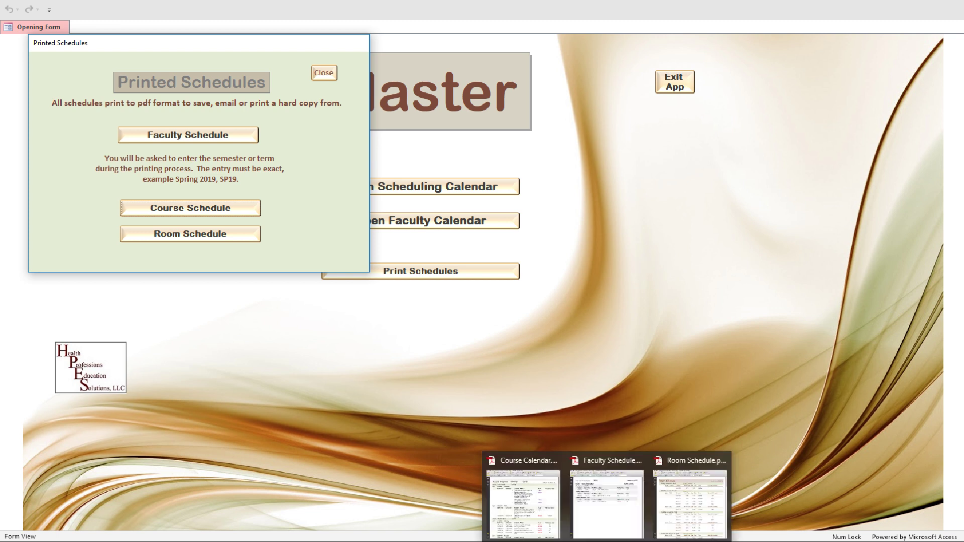
click(627, 524)
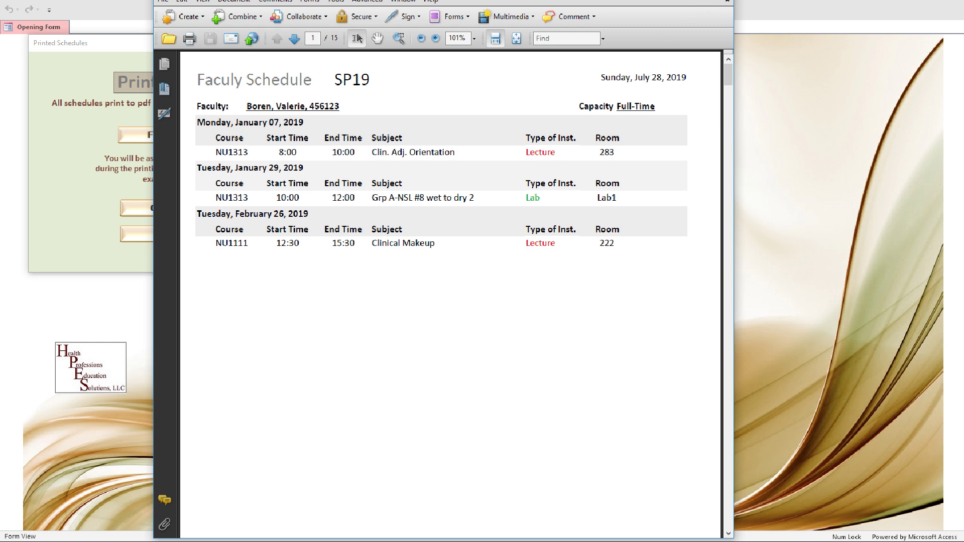
click(673, 2)
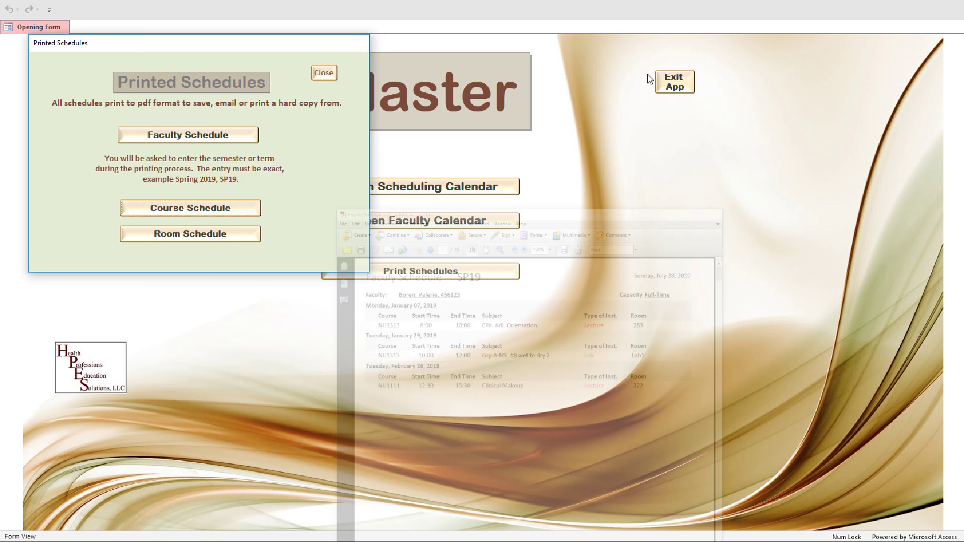
mouse_move(612, 540)
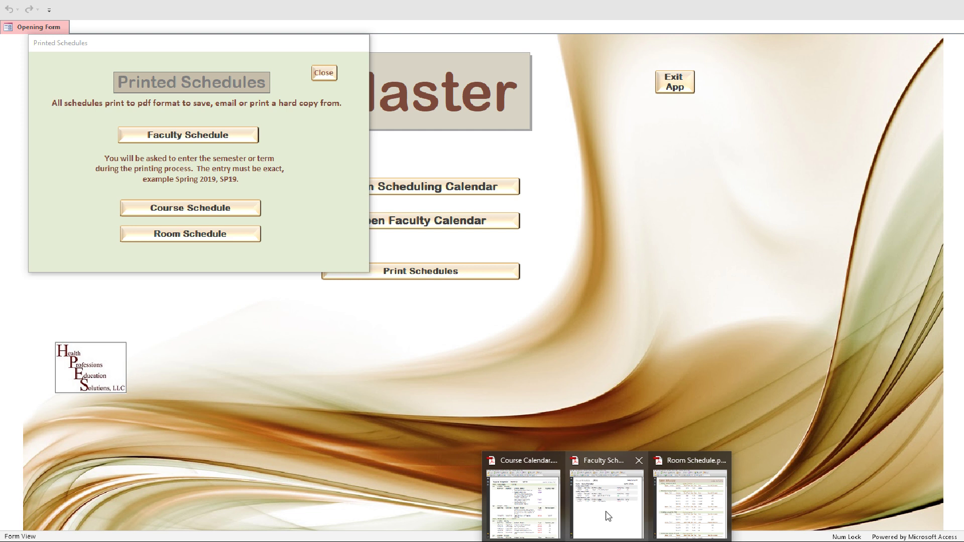
- Scroll through the NU1313 SP19 Course Calendar PDF in Adobe Acrobat, then close Acrobat
click(522, 504)
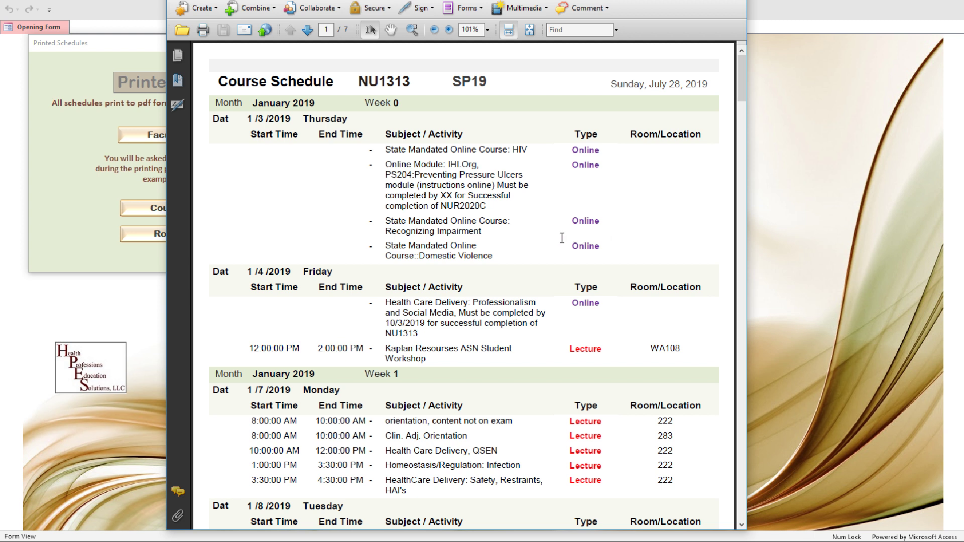
scroll(549, 244, down, 1)
scroll(550, 244, down, 3)
scroll(547, 242, down, 4)
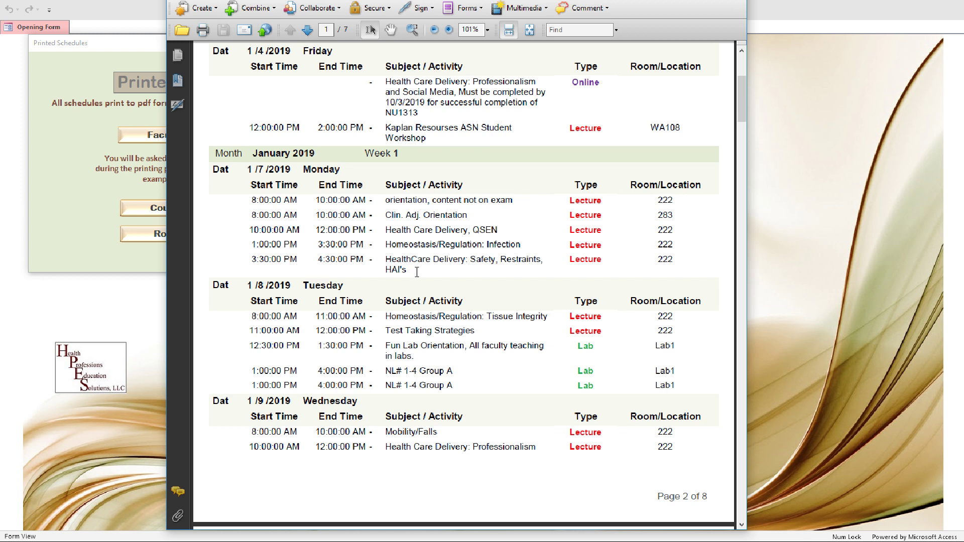
scroll(417, 271, down, 2)
scroll(419, 271, down, 6)
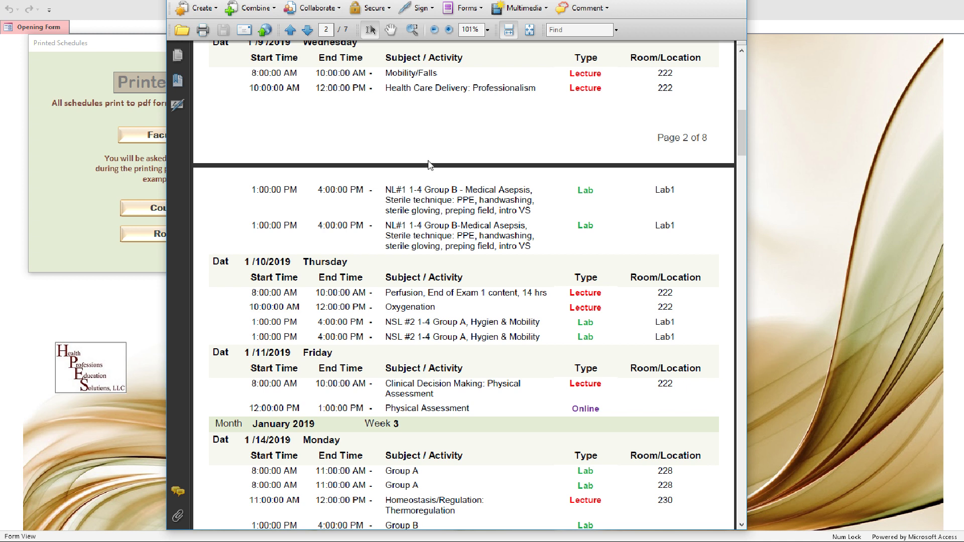
click(735, 0)
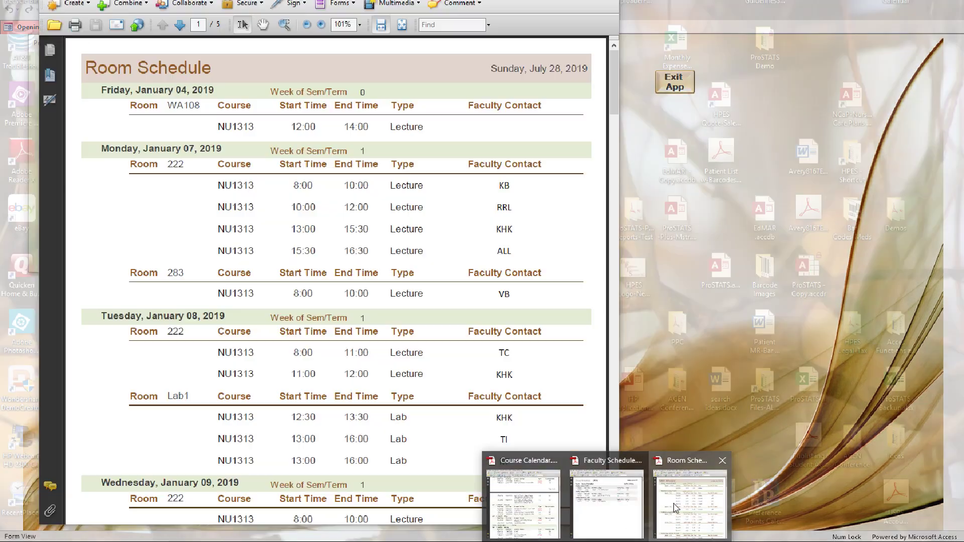
click(690, 497)
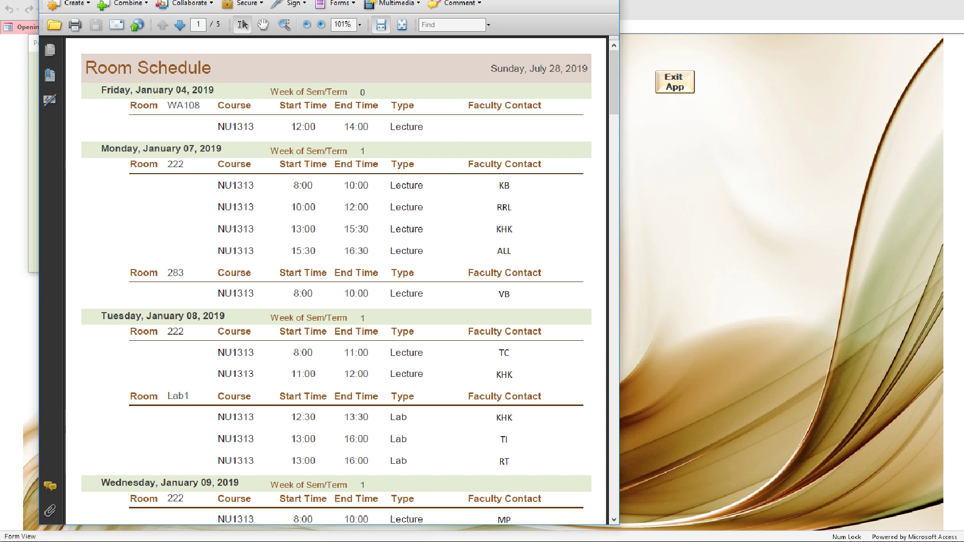
drag(326, 1, 477, 1)
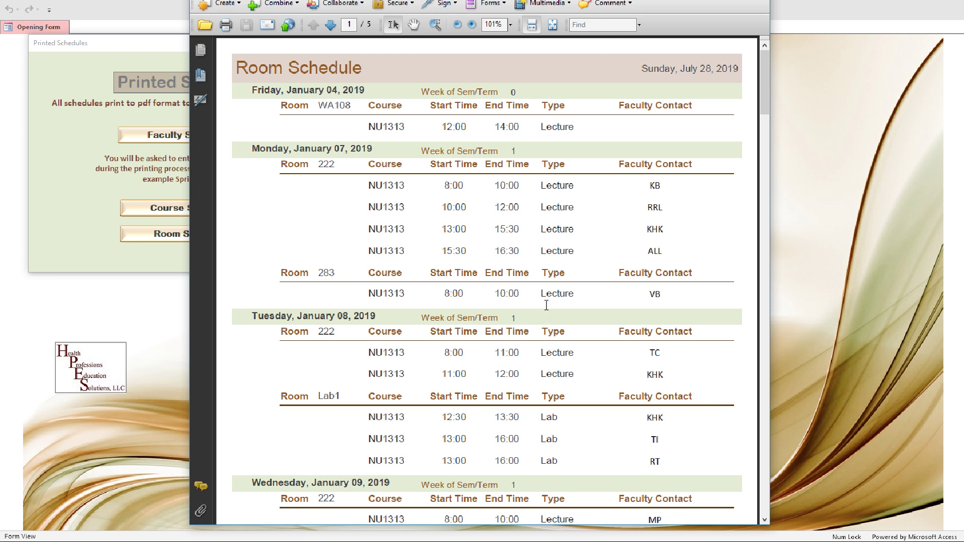
scroll(584, 303, down, 5)
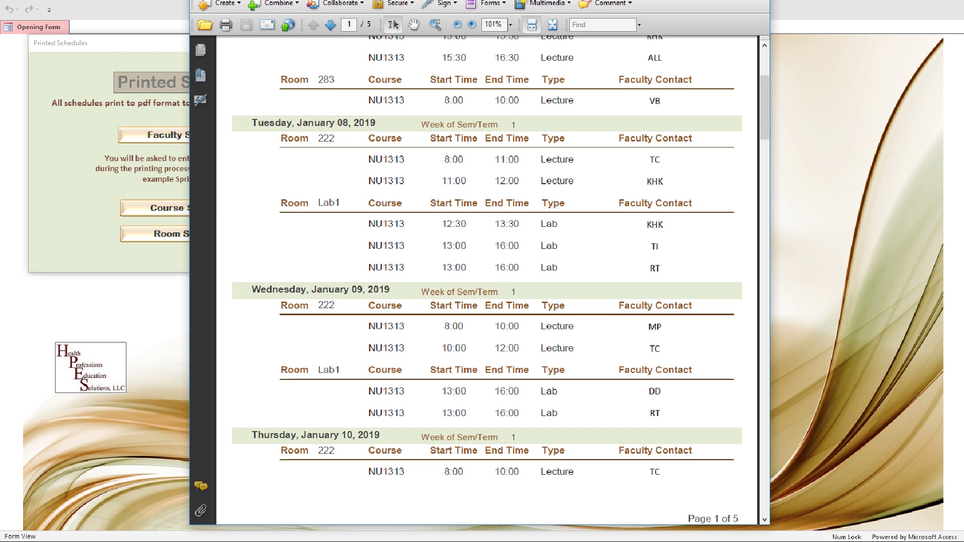
click(703, 2)
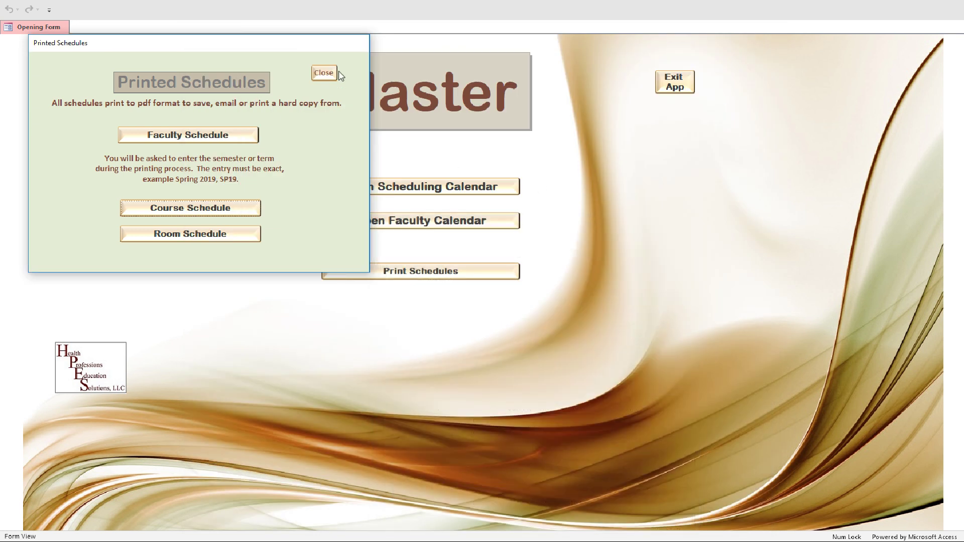
- Close the Printed Schedules popup to return to the Schedule Master opening form
click(323, 74)
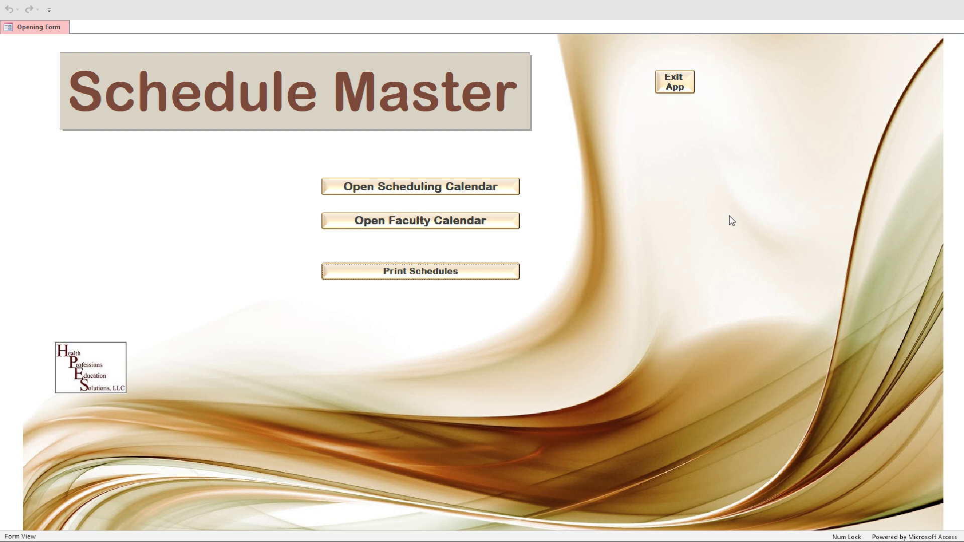